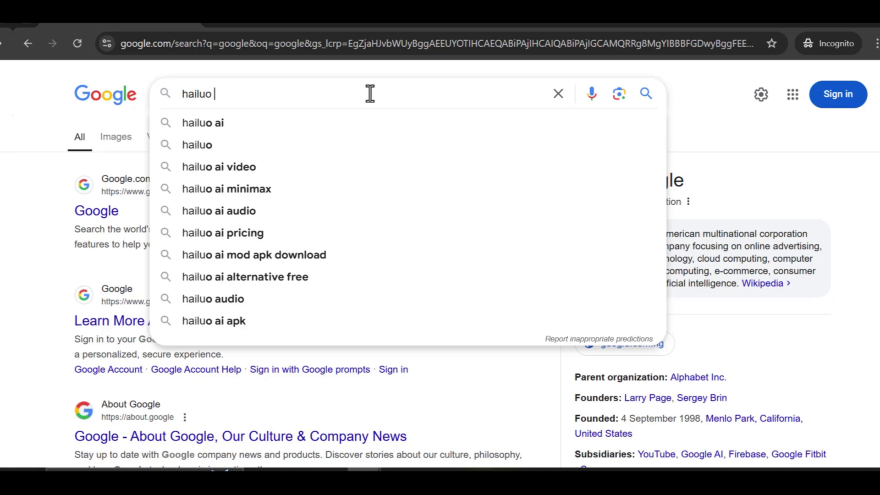
Search the web for "hailuo ai" and open the Audio section of the Hailuo AI site.
{"action": "type", "text": "ai"}
{"action": "key", "text": "Return"}
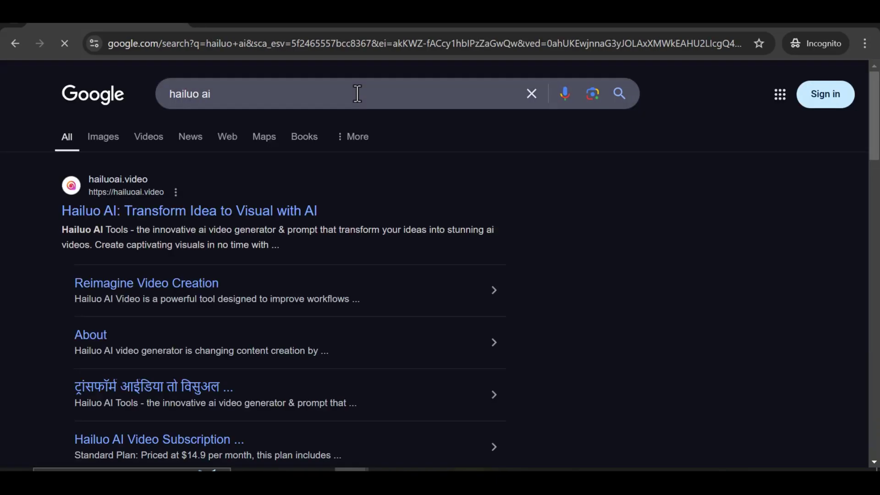
{"action": "left_click", "coordinate": [81, 214]}
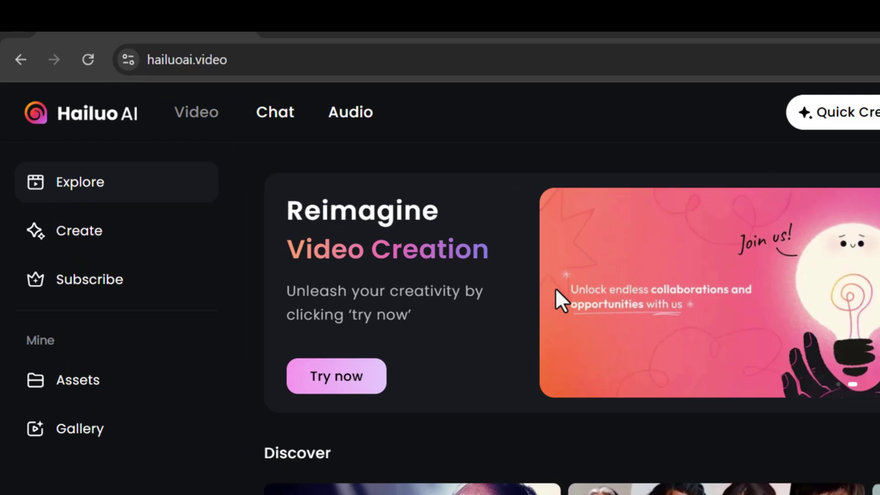
{"action": "left_click", "coordinate": [363, 121]}
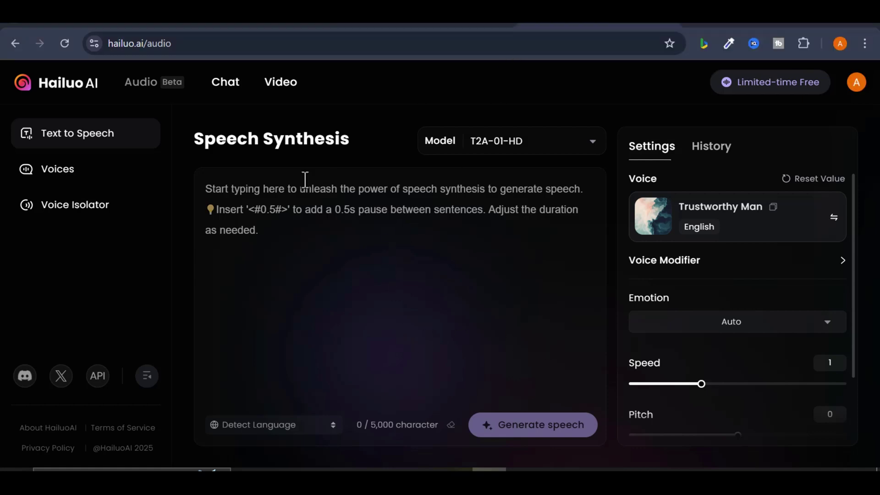
Paste the motivational paragraph beginning "Every step forward, no matter how small" as the speech text and look over the voice settings.
{"action": "right_click", "coordinate": [246, 205]}
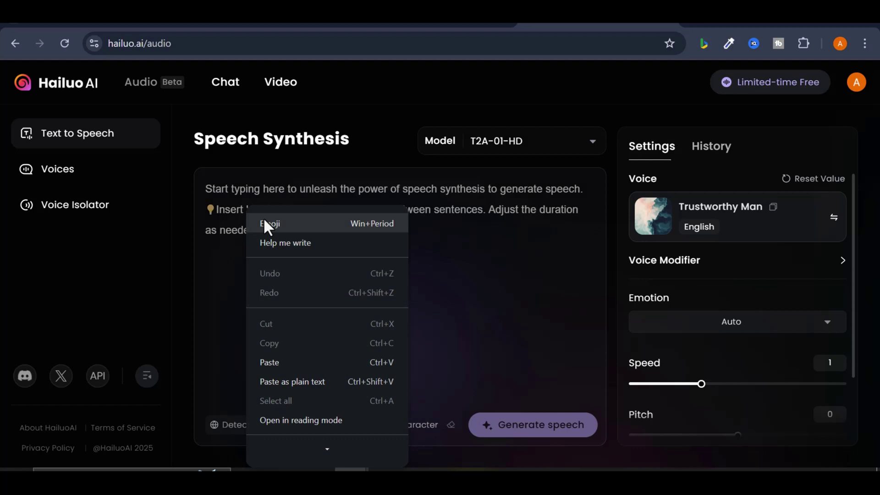
{"action": "left_click", "coordinate": [277, 362]}
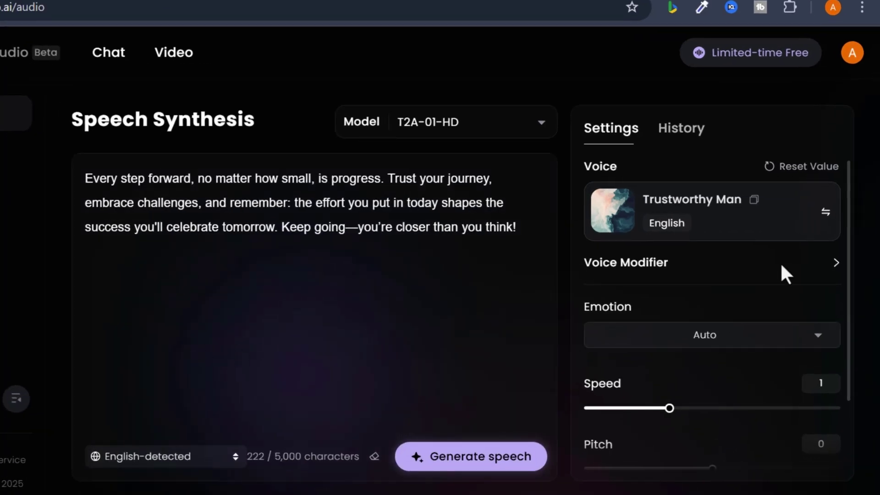
{"action": "scroll", "coordinate": [734, 274], "scroll_direction": "down", "scroll_amount": 2}
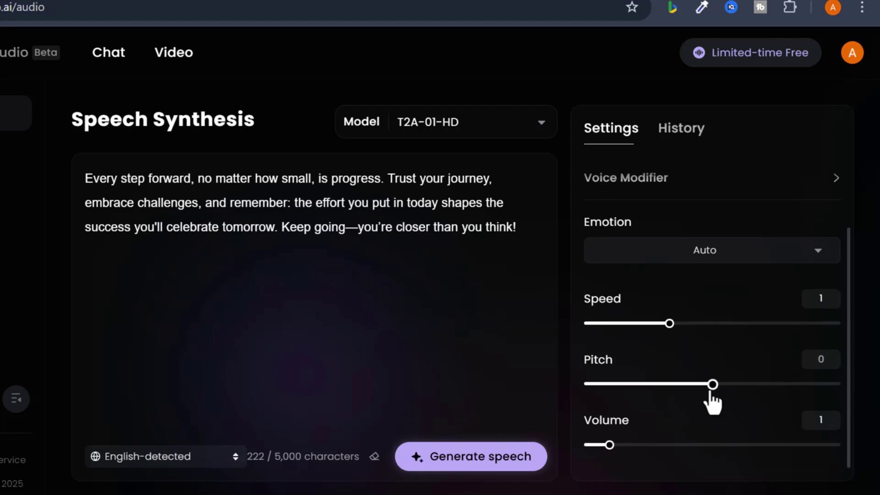
{"action": "scroll", "coordinate": [715, 394], "scroll_direction": "up", "scroll_amount": 2}
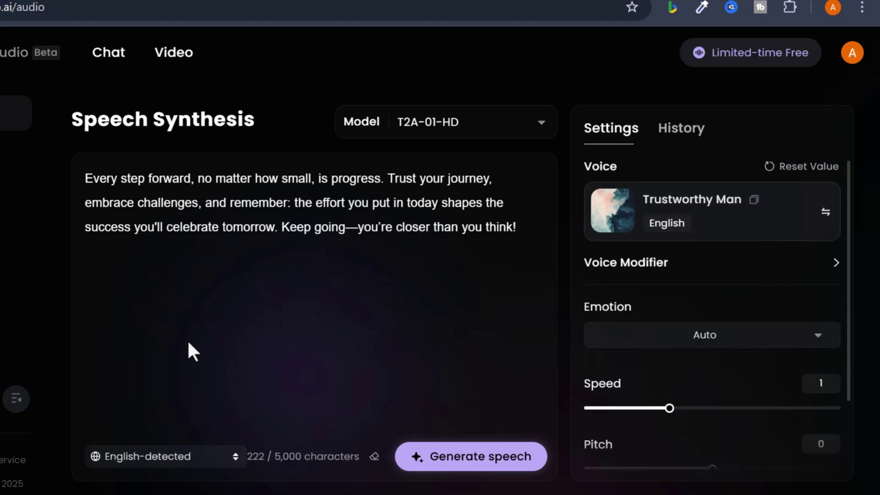
{"action": "scroll", "coordinate": [657, 299], "scroll_direction": "down", "scroll_amount": 2}
{"action": "scroll", "coordinate": [669, 316], "scroll_direction": "up", "scroll_amount": 2}
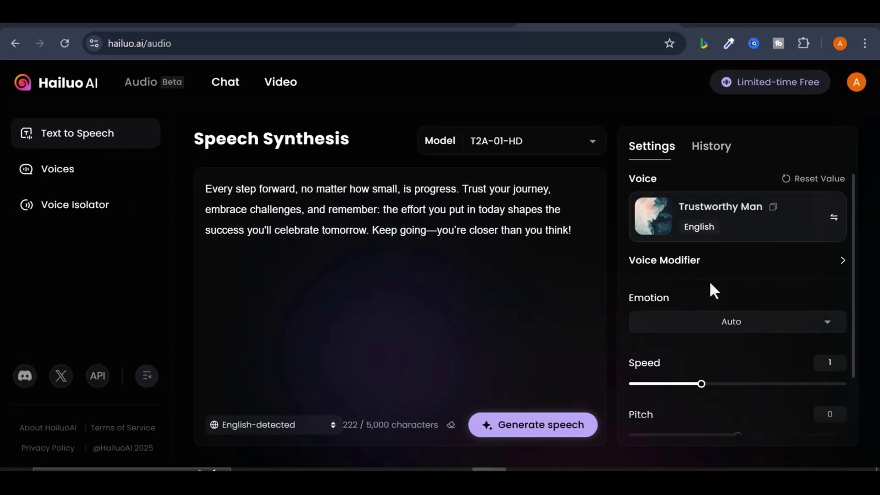
Open the voice library and play the Trustworthy Man and Aussie Bloke samples.
{"action": "left_click", "coordinate": [713, 216]}
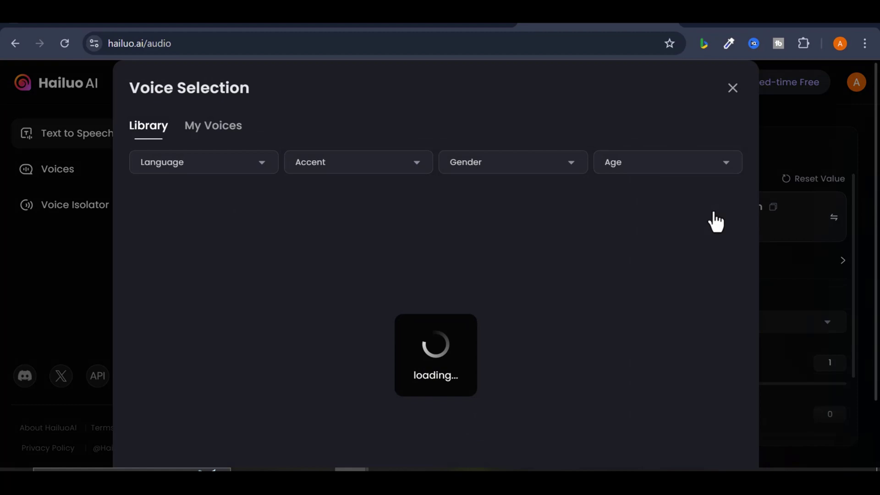
{"action": "scroll", "coordinate": [390, 233], "scroll_direction": "down", "scroll_amount": 10}
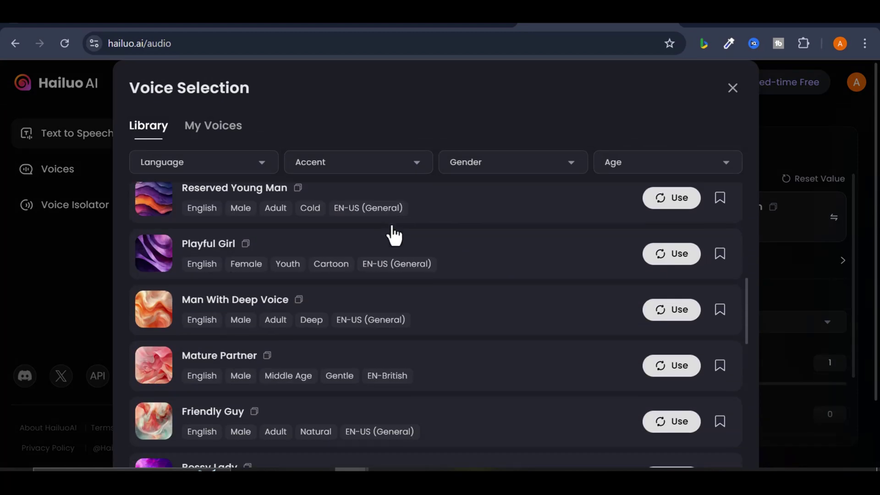
{"action": "scroll", "coordinate": [393, 235], "scroll_direction": "up", "scroll_amount": 10}
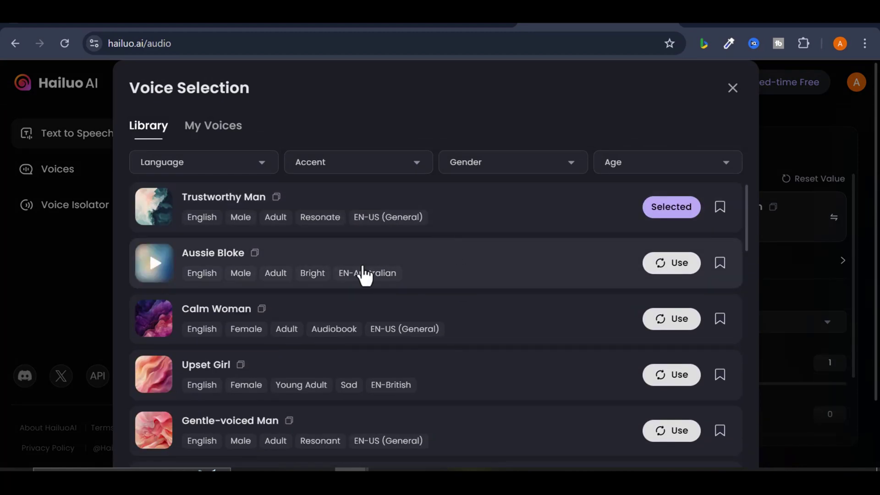
{"action": "mouse_move", "coordinate": [154, 211]}
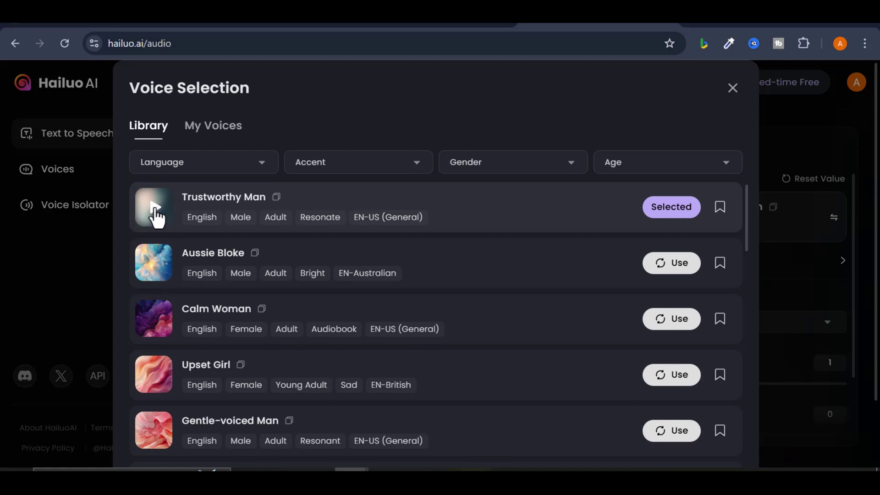
{"action": "left_click", "coordinate": [155, 209]}
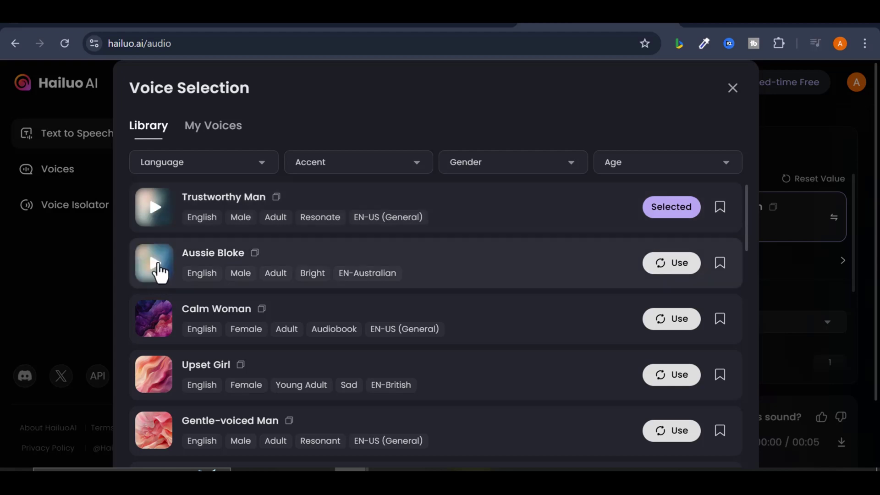
{"action": "left_click", "coordinate": [156, 264]}
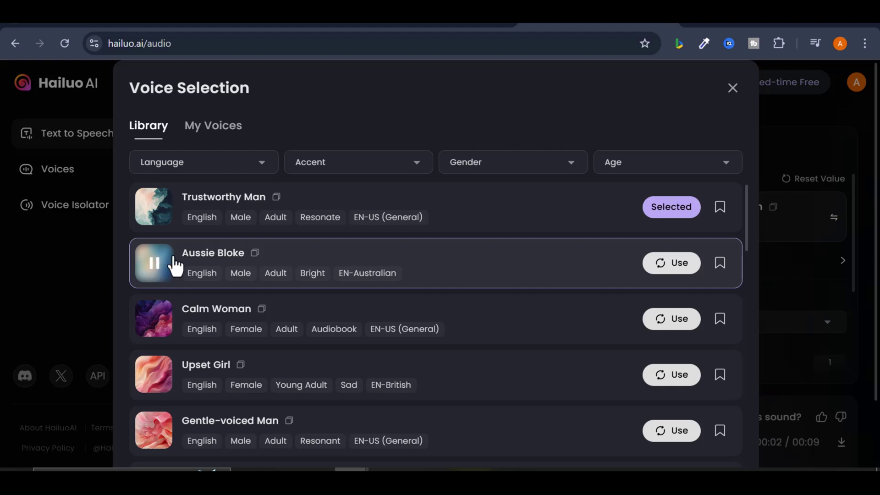
Listen to the Calm Woman and Gentle-voiced Man samples, and close the voice library without changing the voice.
{"action": "scroll", "coordinate": [174, 265], "scroll_direction": "down", "scroll_amount": 4}
{"action": "scroll", "coordinate": [174, 265], "scroll_direction": "up", "scroll_amount": 2}
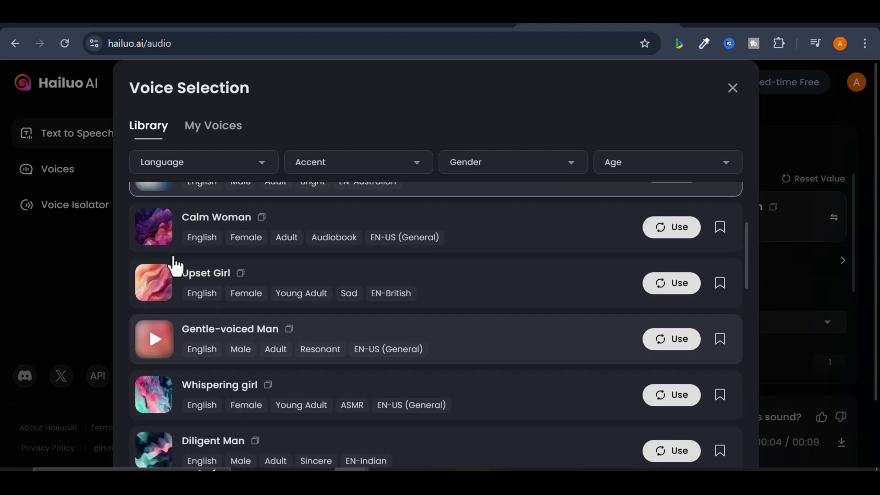
{"action": "mouse_move", "coordinate": [187, 223]}
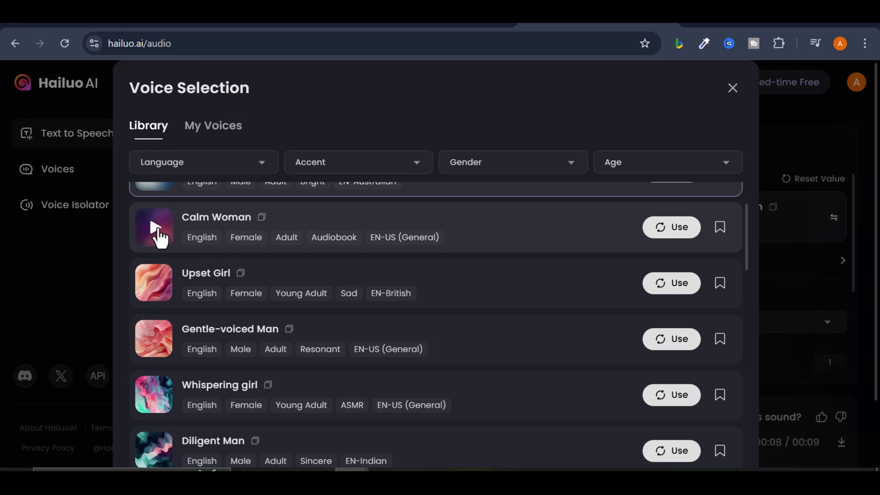
{"action": "left_click", "coordinate": [156, 228]}
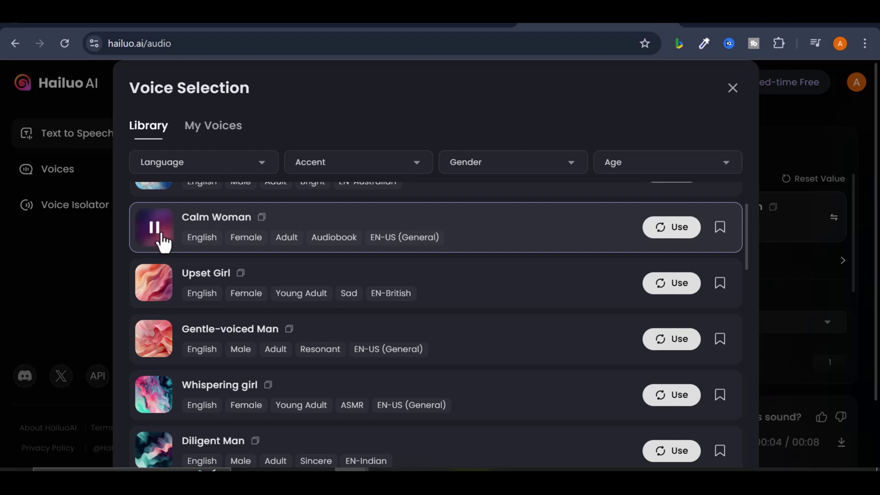
{"action": "scroll", "coordinate": [162, 240], "scroll_direction": "down", "scroll_amount": 2}
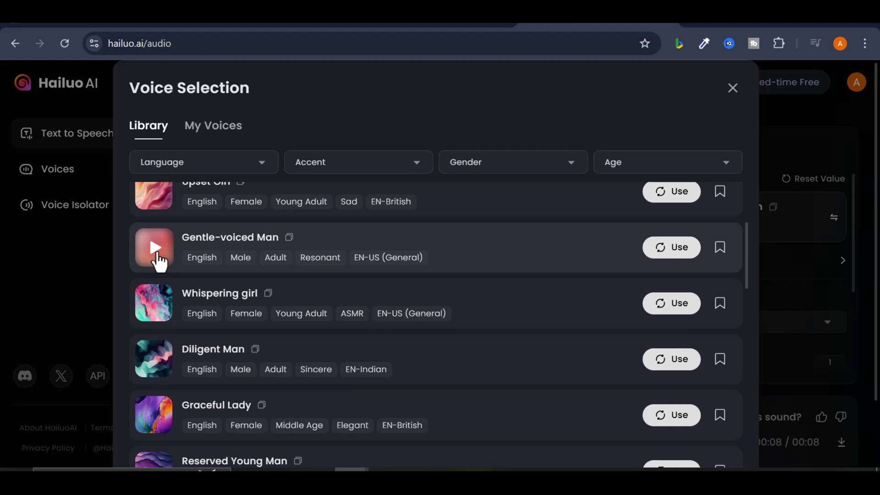
{"action": "left_click", "coordinate": [155, 247]}
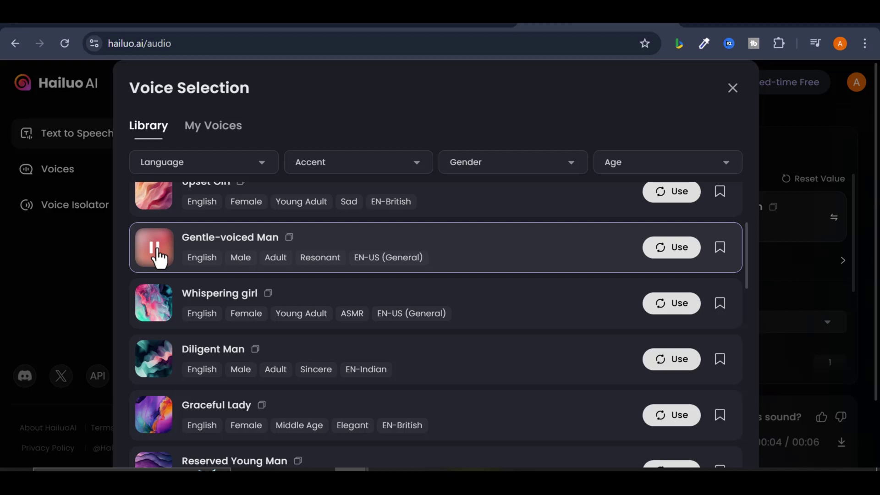
{"action": "scroll", "coordinate": [277, 329], "scroll_direction": "up", "scroll_amount": 4}
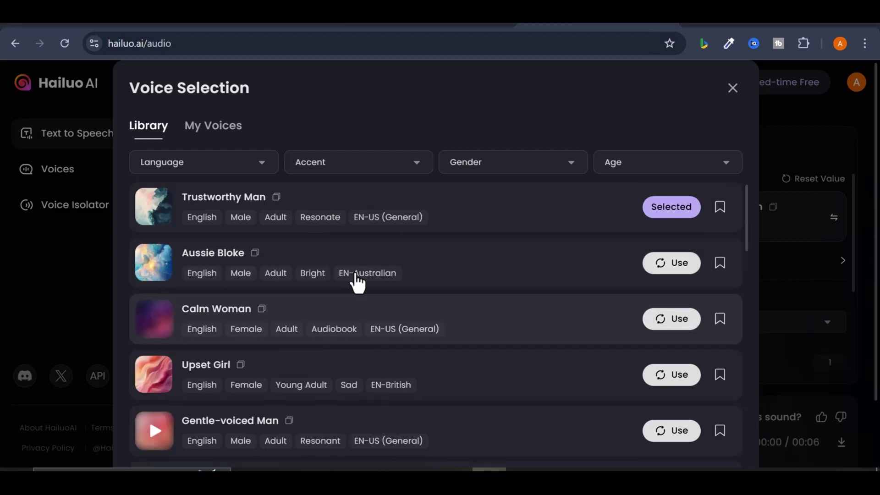
{"action": "scroll", "coordinate": [438, 262], "scroll_direction": "down", "scroll_amount": 2}
{"action": "scroll", "coordinate": [437, 263], "scroll_direction": "up", "scroll_amount": 2}
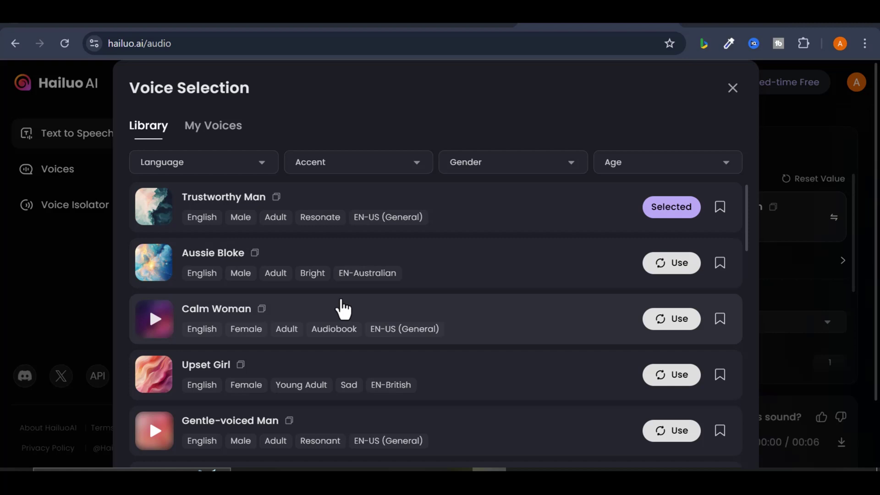
{"action": "left_click", "coordinate": [733, 88]}
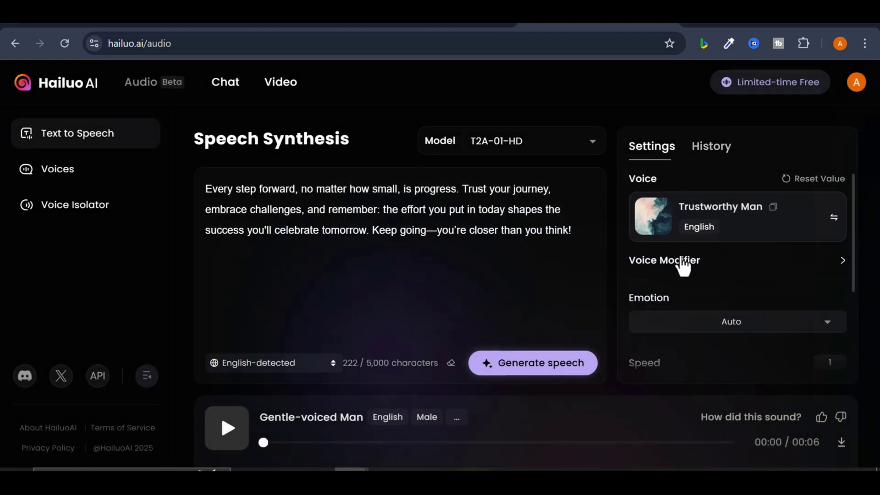
Generate the speech with the Robotic voice modifier enabled and play part of the result.
{"action": "left_click", "coordinate": [752, 273]}
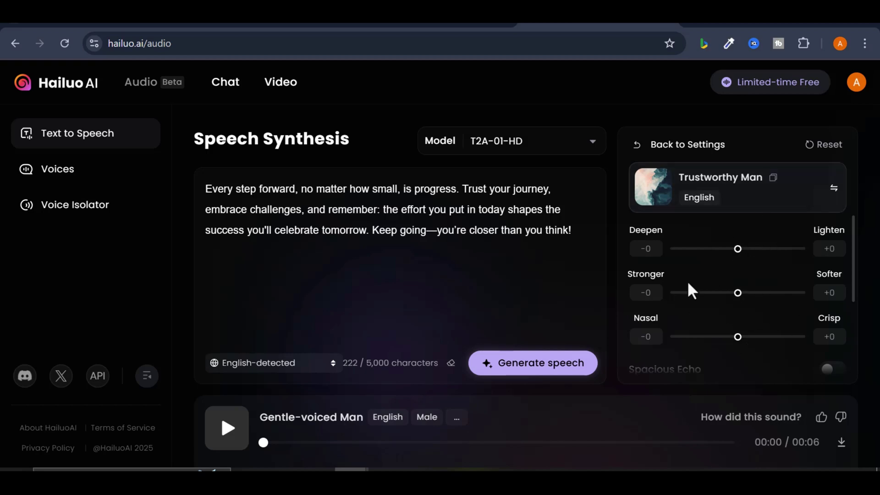
{"action": "scroll", "coordinate": [738, 320], "scroll_direction": "down", "scroll_amount": 3}
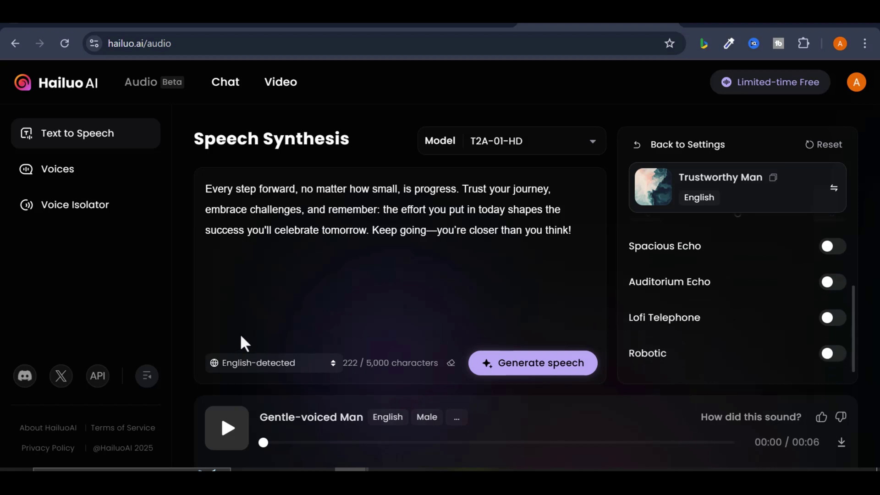
{"action": "scroll", "coordinate": [724, 233], "scroll_direction": "up", "scroll_amount": 2}
{"action": "scroll", "coordinate": [724, 234], "scroll_direction": "down", "scroll_amount": 2}
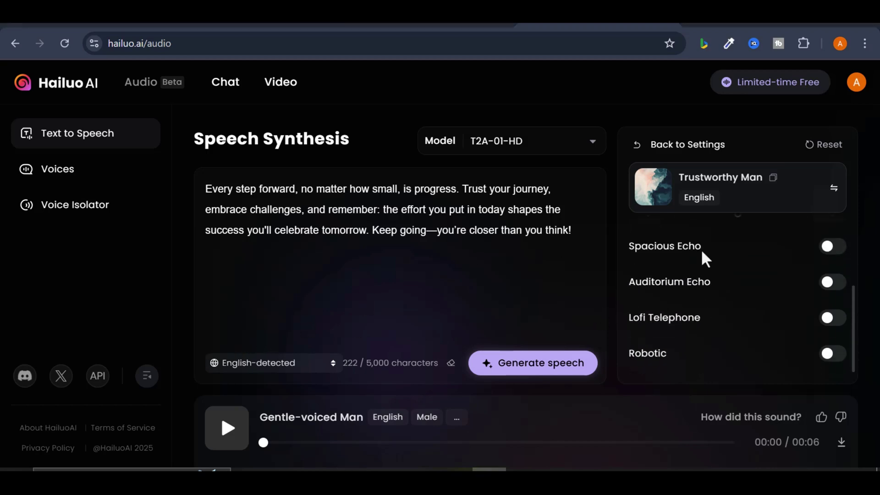
{"action": "left_click", "coordinate": [833, 353]}
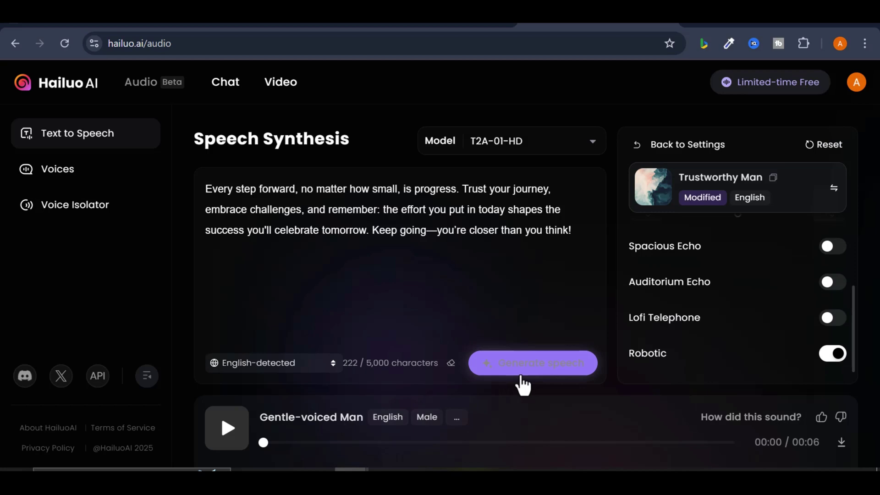
{"action": "left_click", "coordinate": [532, 373]}
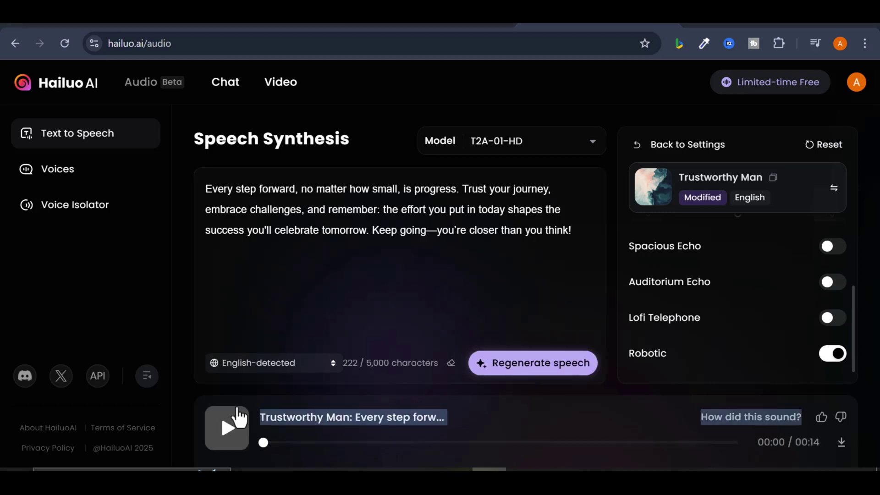
{"action": "left_click", "coordinate": [234, 435]}
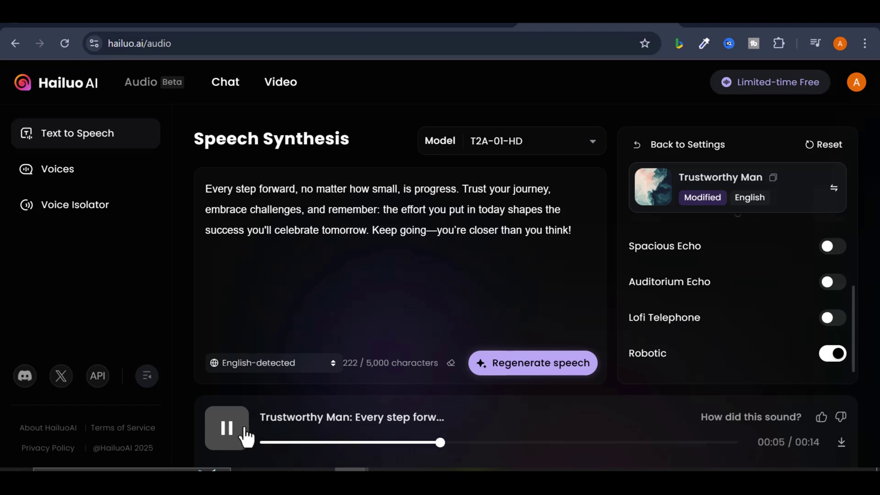
{"action": "left_click", "coordinate": [232, 438]}
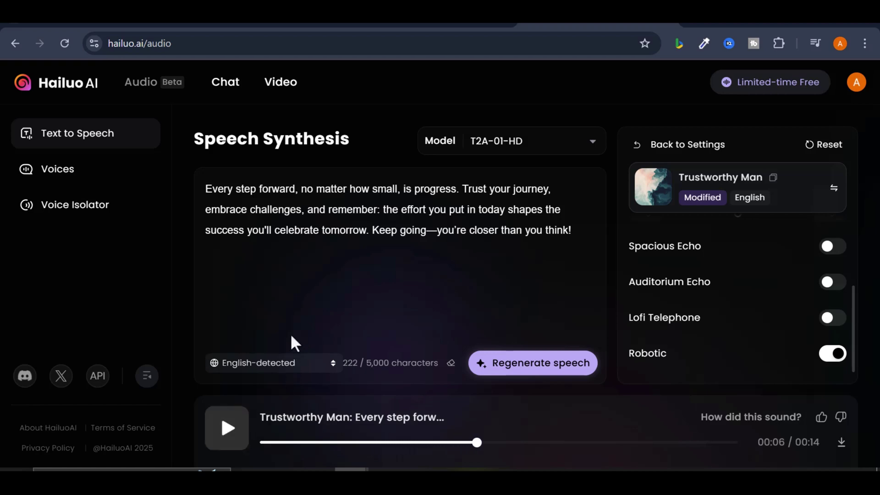
Turn off the Robotic voice modifier and regenerate the speech.
{"action": "left_click", "coordinate": [829, 354]}
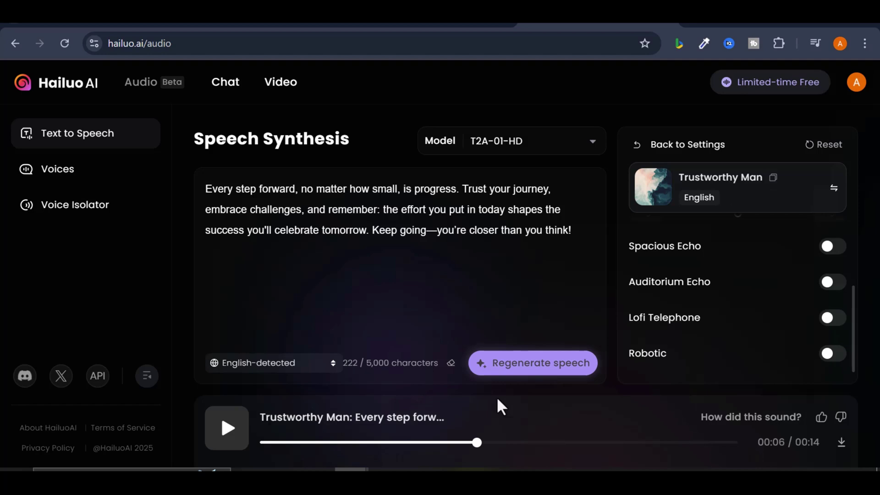
{"action": "key", "text": "ctrl+Return"}
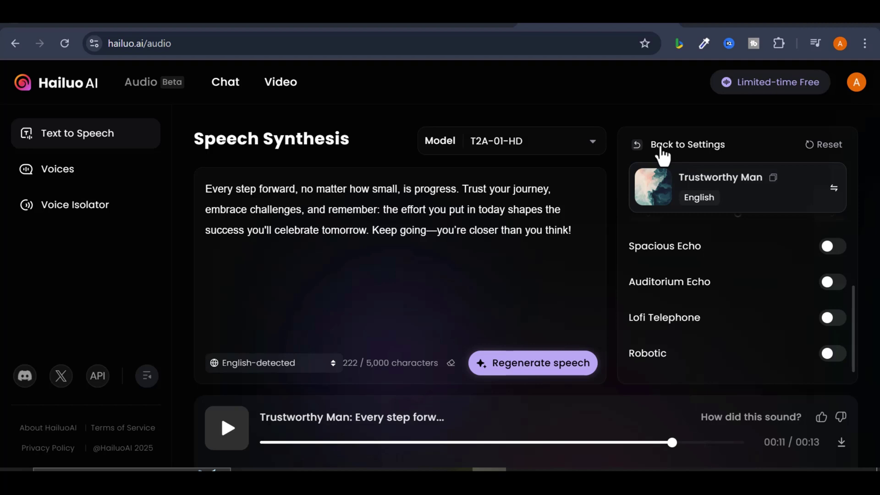
Return from the voice modifier to the main voice settings and set the emotion to Happy.
{"action": "left_click", "coordinate": [644, 145]}
{"action": "scroll", "coordinate": [706, 218], "scroll_direction": "down", "scroll_amount": 2}
{"action": "left_click", "coordinate": [766, 232]}
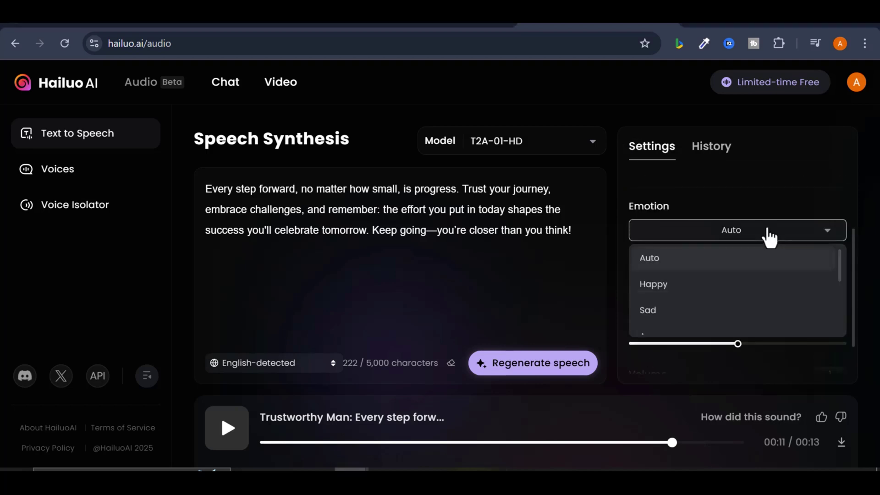
{"action": "scroll", "coordinate": [665, 295], "scroll_direction": "down", "scroll_amount": 3}
{"action": "scroll", "coordinate": [665, 295], "scroll_direction": "down", "scroll_amount": 1}
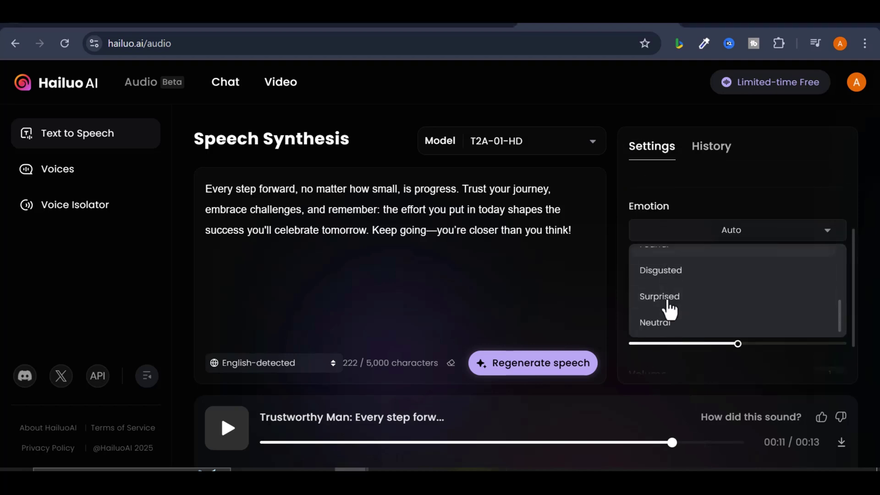
{"action": "scroll", "coordinate": [667, 299], "scroll_direction": "up", "scroll_amount": 4}
{"action": "scroll", "coordinate": [665, 303], "scroll_direction": "up", "scroll_amount": 1}
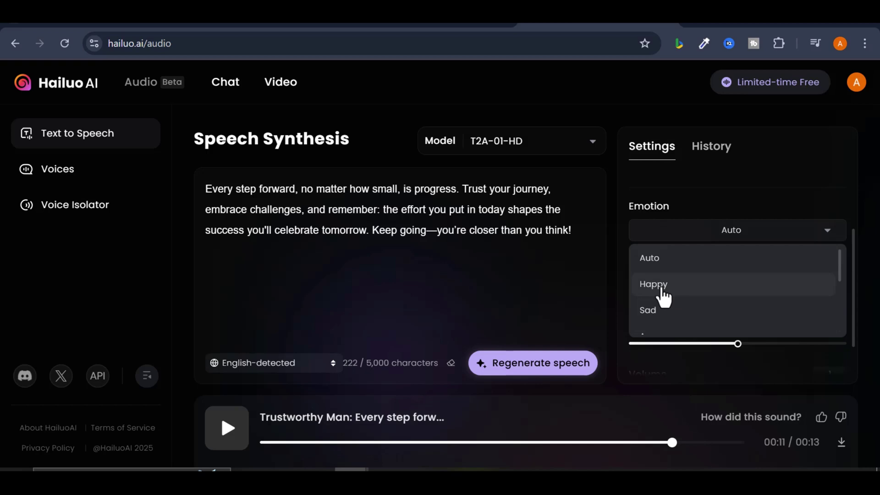
{"action": "left_click", "coordinate": [663, 292]}
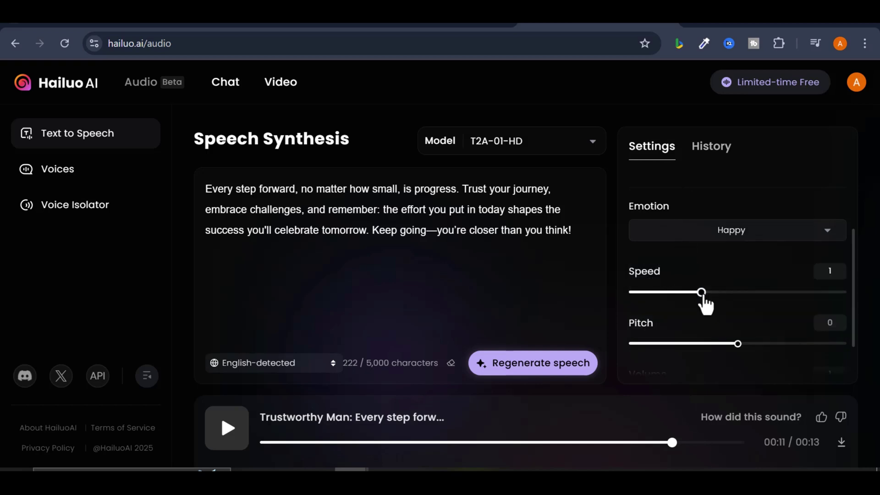
Raise the voice volume to 1.44 and regenerate the speech with the Happy emotion.
{"action": "mouse_move", "coordinate": [705, 303]}
{"action": "left_mouse_down"}
{"action": "mouse_move", "coordinate": [721, 299]}
{"action": "mouse_move", "coordinate": [712, 306]}
{"action": "left_mouse_up"}
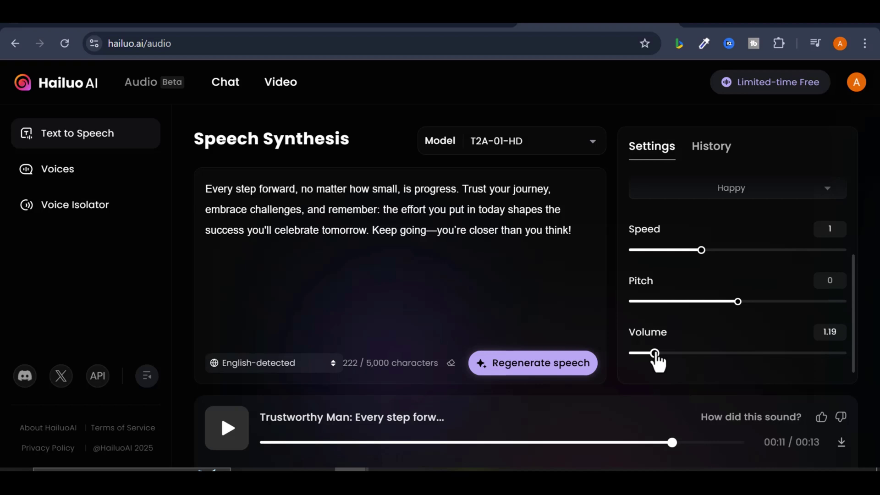
{"action": "left_click_drag", "start_coordinate": [655, 354], "coordinate": [662, 355]}
{"action": "scroll", "coordinate": [658, 341], "scroll_direction": "up", "scroll_amount": 2}
{"action": "left_click", "coordinate": [533, 369]}
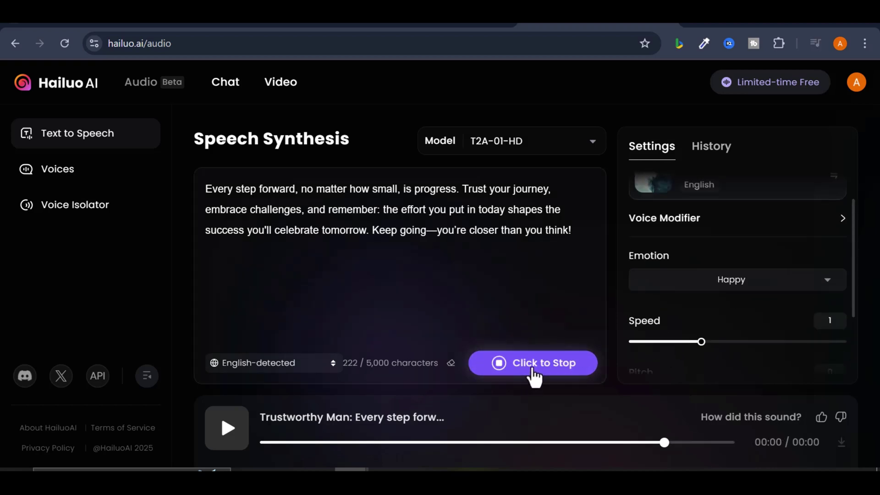
Set the voice speed to 0.96 and regenerate the speech.
{"action": "scroll", "coordinate": [707, 255], "scroll_direction": "down", "scroll_amount": 2}
{"action": "left_click", "coordinate": [701, 252]}
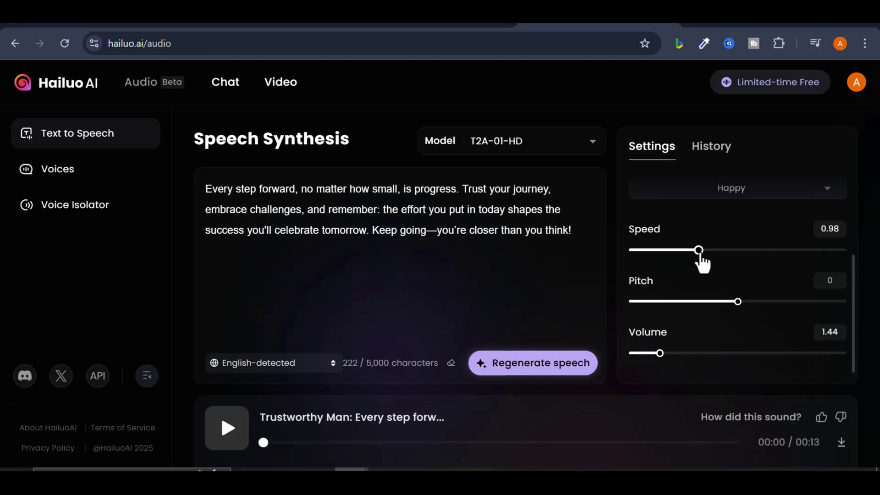
{"action": "left_click_drag", "start_coordinate": [700, 254], "coordinate": [697, 254]}
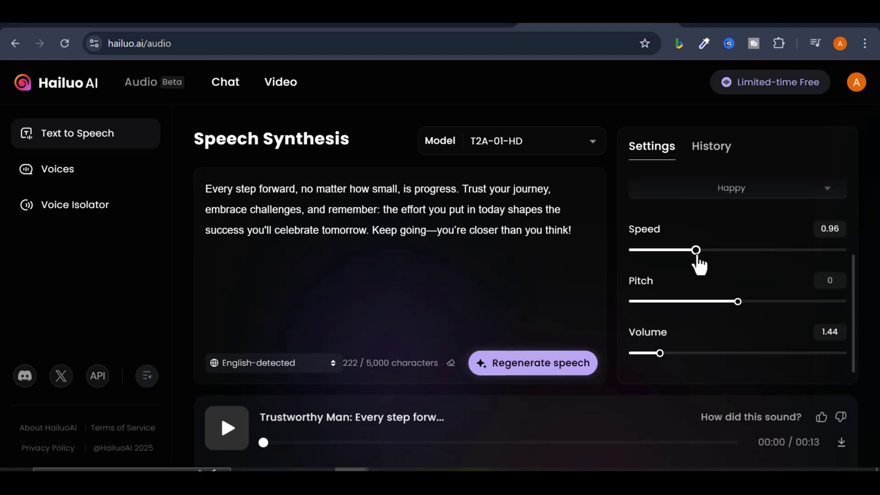
{"action": "left_click", "coordinate": [538, 369]}
Play part of the regenerated speech and download it as an MP3 file.
{"action": "left_click", "coordinate": [226, 435]}
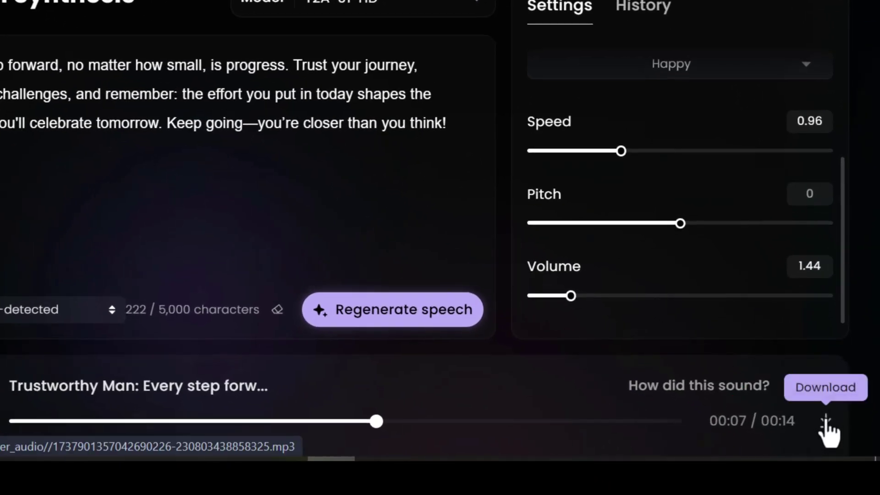
{"action": "left_click", "coordinate": [825, 420]}
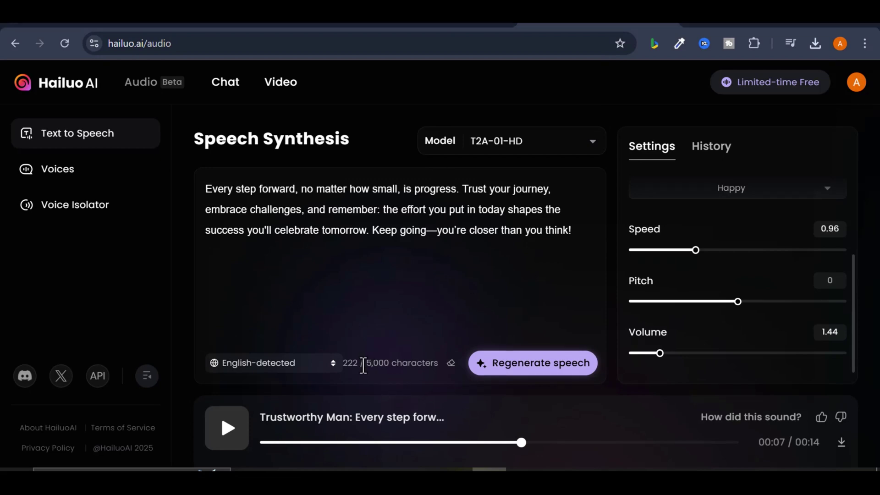
Highlight the character limit below the text and look through the history of generated speeches.
{"action": "left_click_drag", "start_coordinate": [365, 366], "coordinate": [452, 366]}
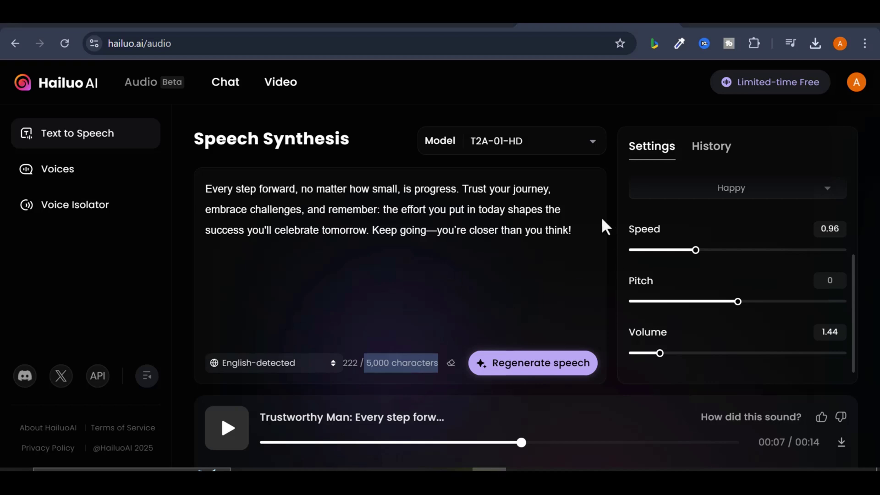
{"action": "left_click", "coordinate": [718, 152]}
{"action": "scroll", "coordinate": [703, 219], "scroll_direction": "down", "scroll_amount": 2}
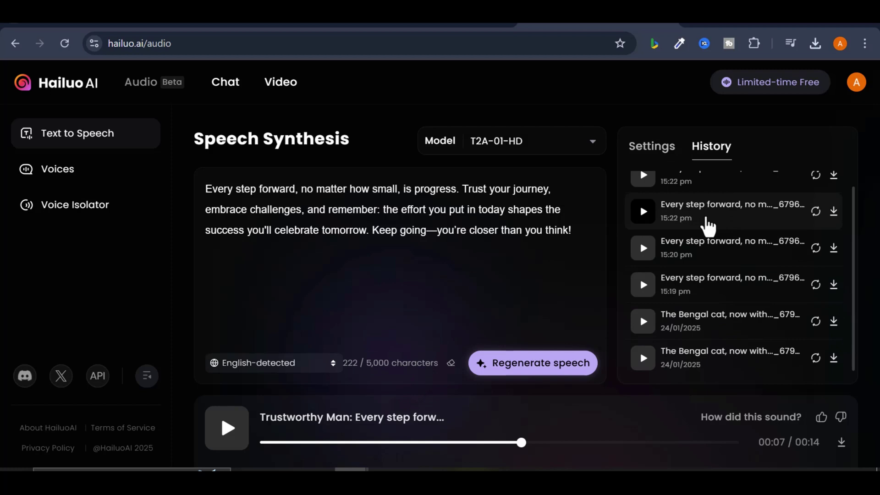
{"action": "scroll", "coordinate": [711, 328], "scroll_direction": "up", "scroll_amount": 1}
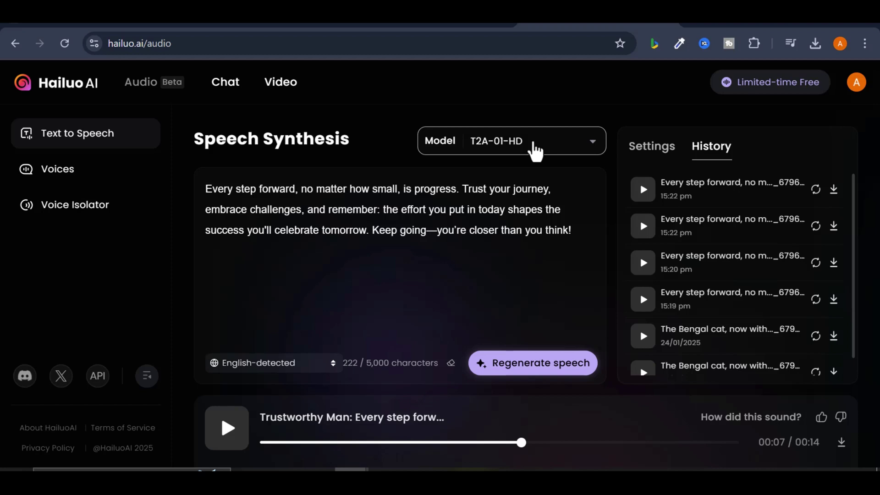
Review the available speech synthesis models and choose T2A-01-HD.
{"action": "left_click", "coordinate": [534, 145]}
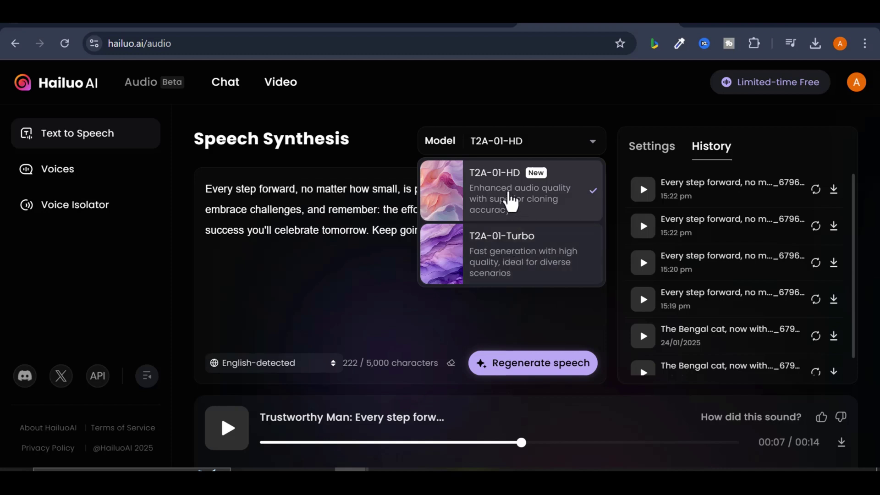
{"action": "left_click", "coordinate": [505, 198]}
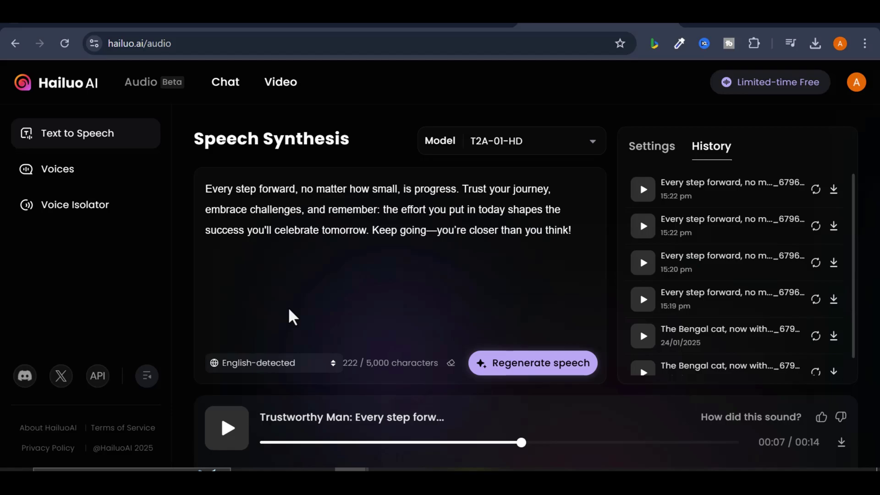